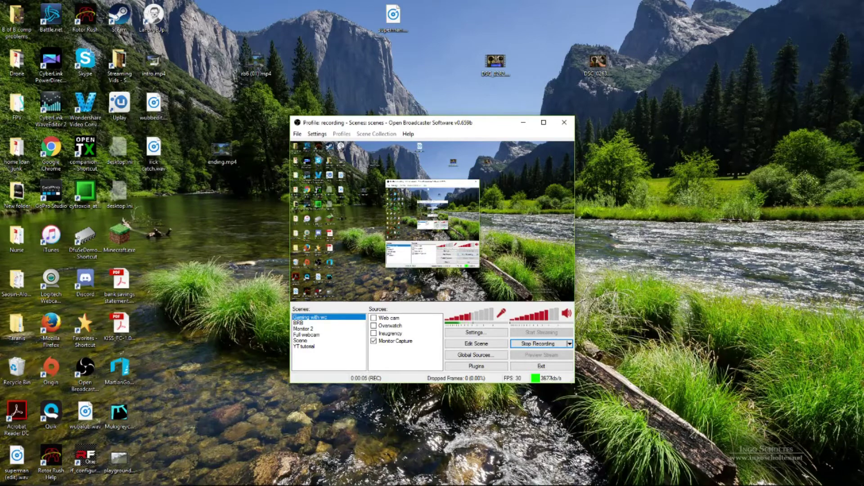
Keep the OBS Monitor Capture recording running with the REC timer counting.
mouse_move(315, 481)
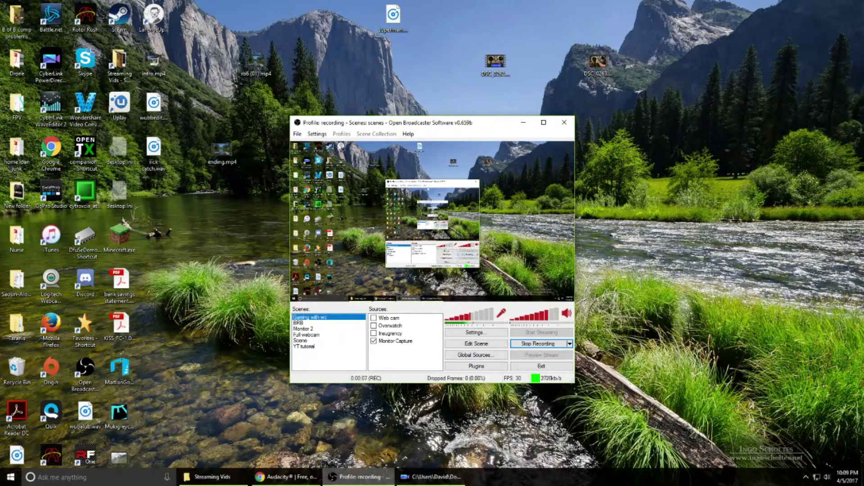
View the Audacity download page, minimize Chrome, and launch Audacity by searching 'audi'.
click(288, 477)
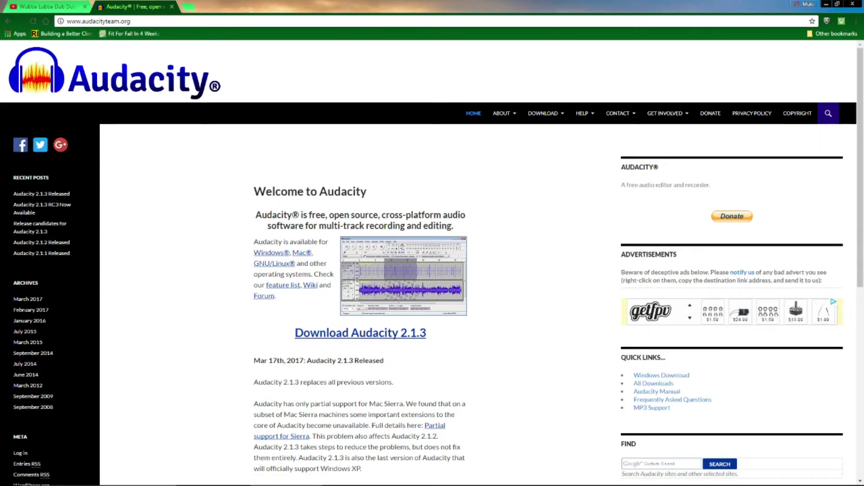
click(826, 4)
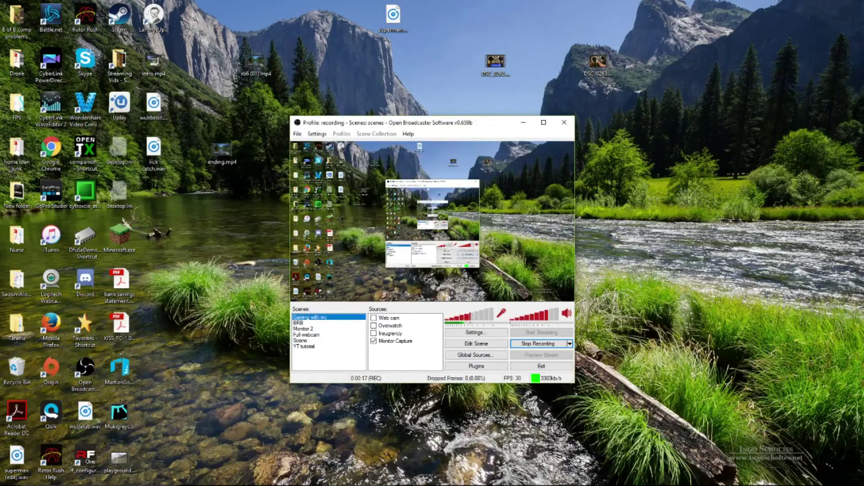
mouse_move(827, 464)
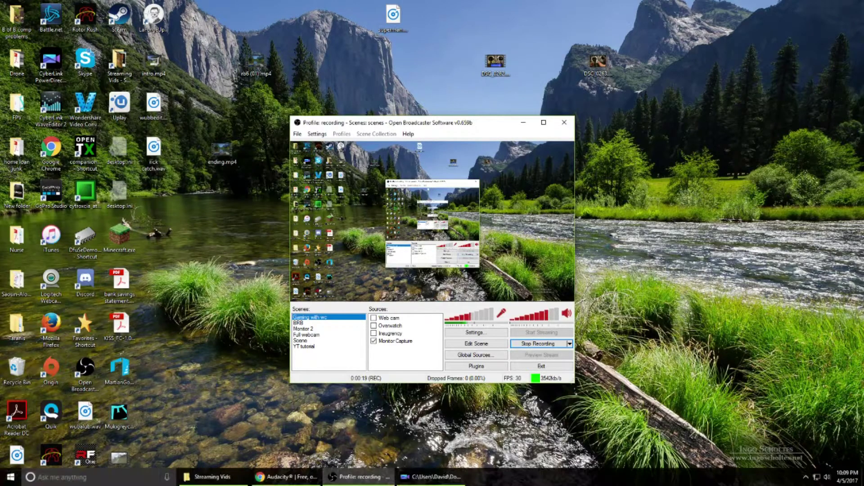
key(super)
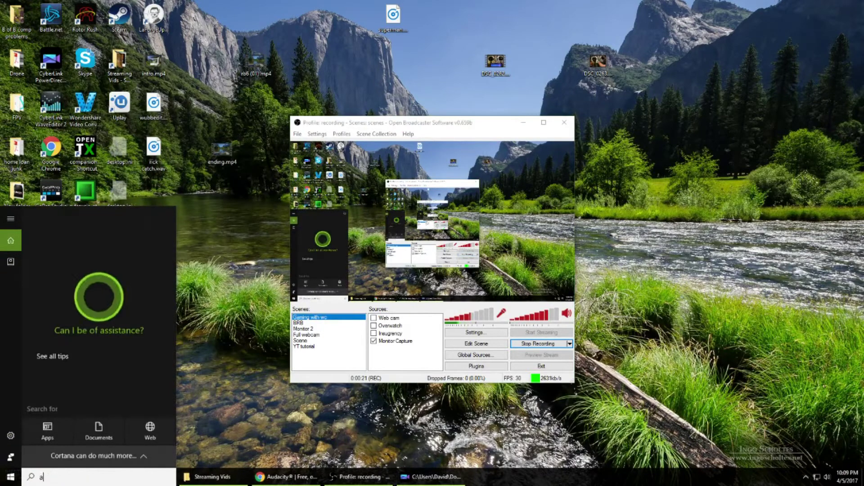
text(audi)
key(Return)
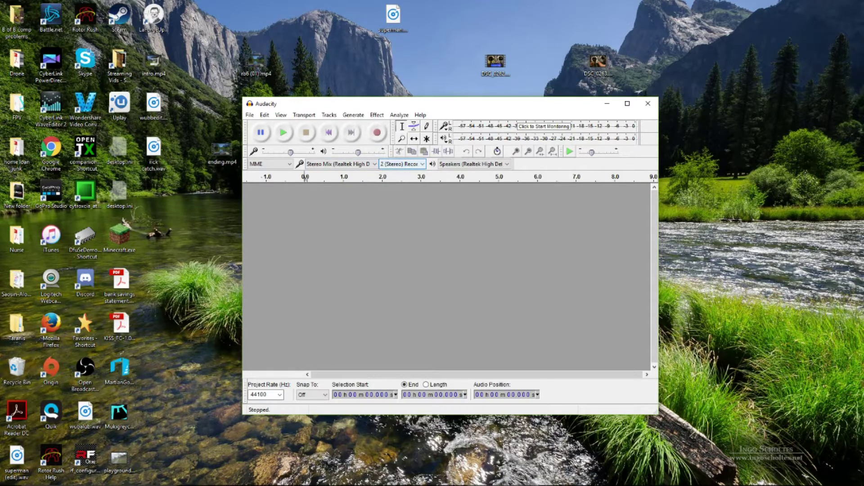
Keep recording channels at 2 (Stereo) and set the recording device to Stereo Mix.
key(alt+Down)
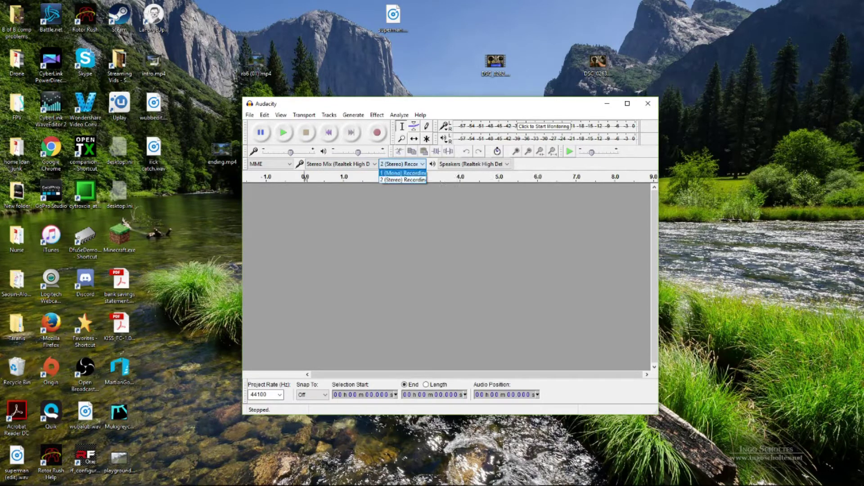
key(Escape)
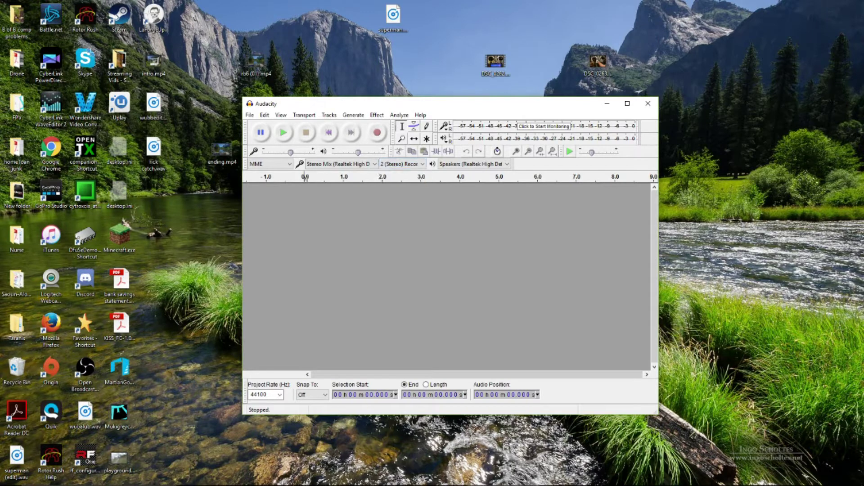
key(shift+Tab)
key(alt+Down)
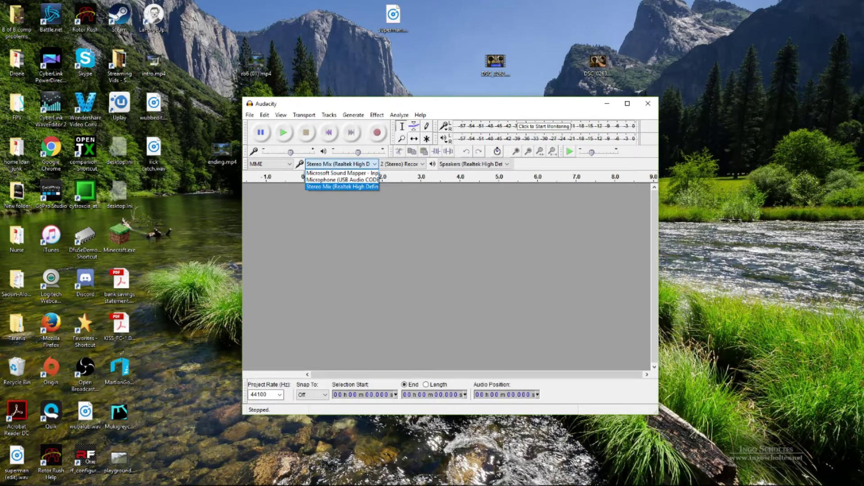
key(Up)
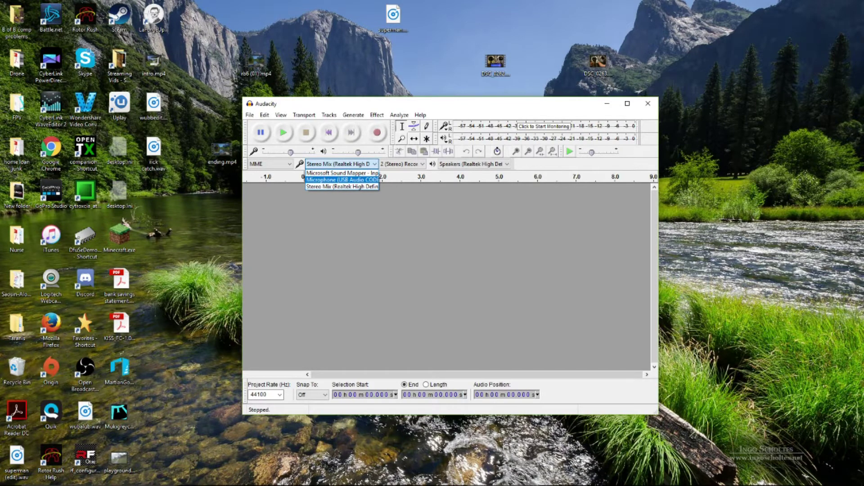
key(Down)
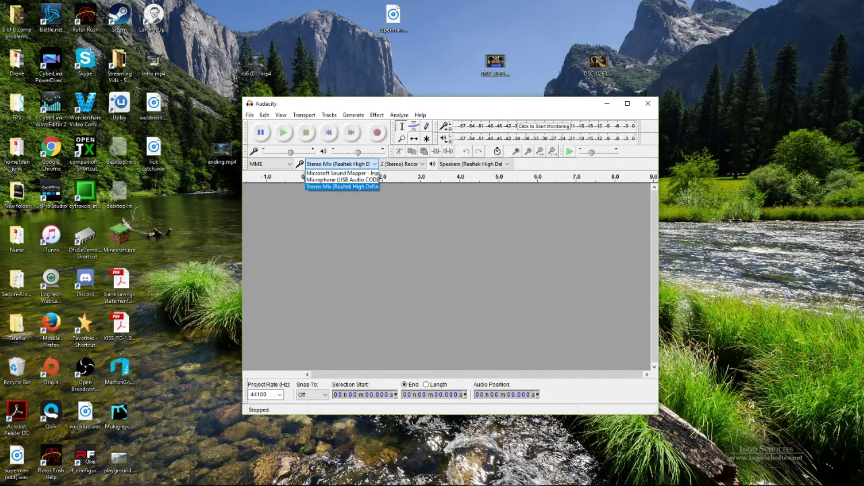
key(Return)
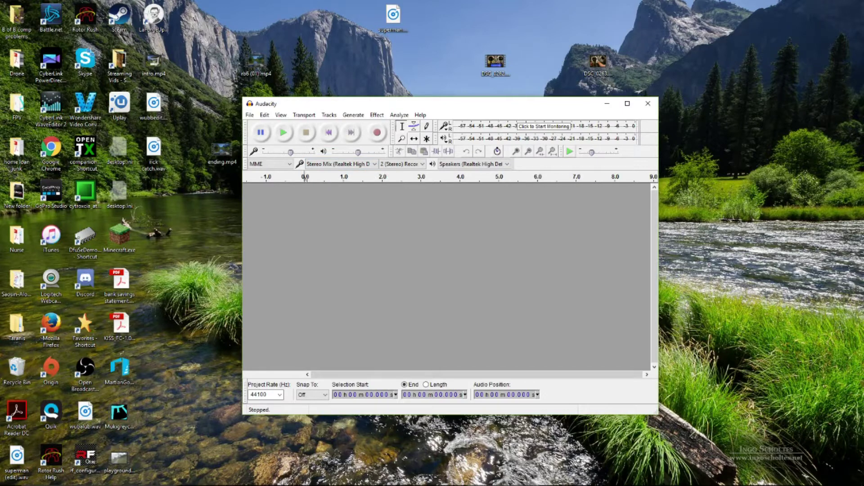
click(119, 63)
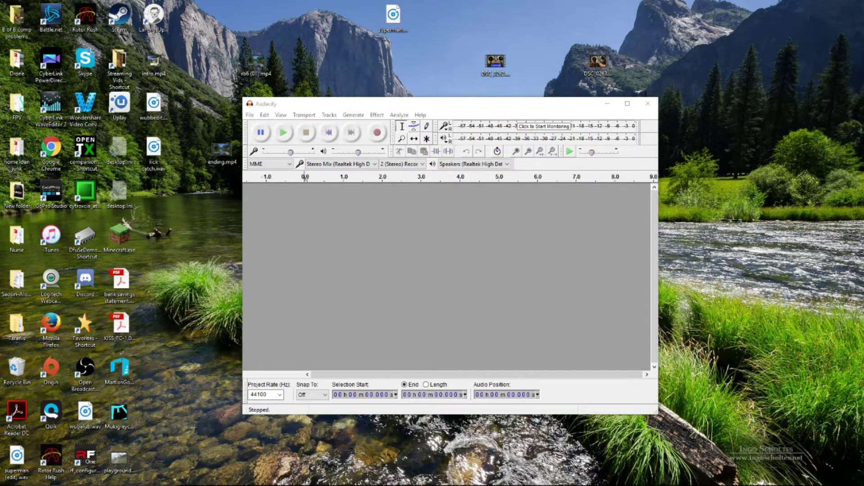
Open the Sound control panel and select Stereo Mix in the recording devices list.
key(super+s)
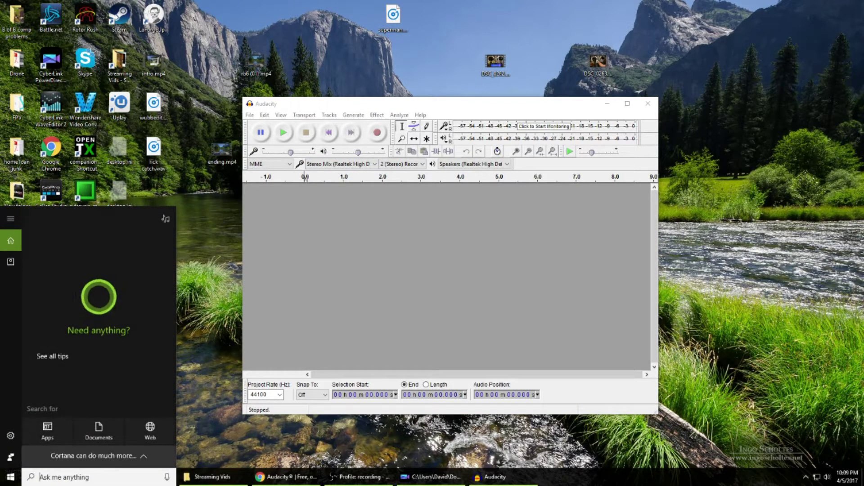
text(sound)
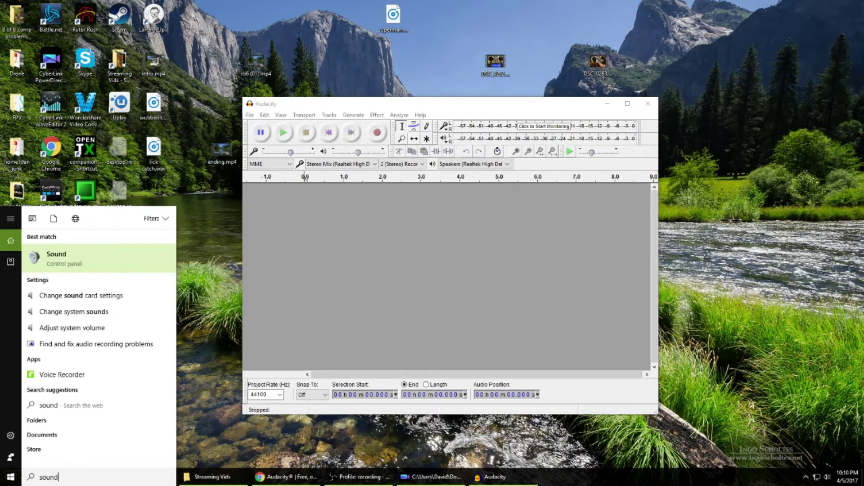
key(Return)
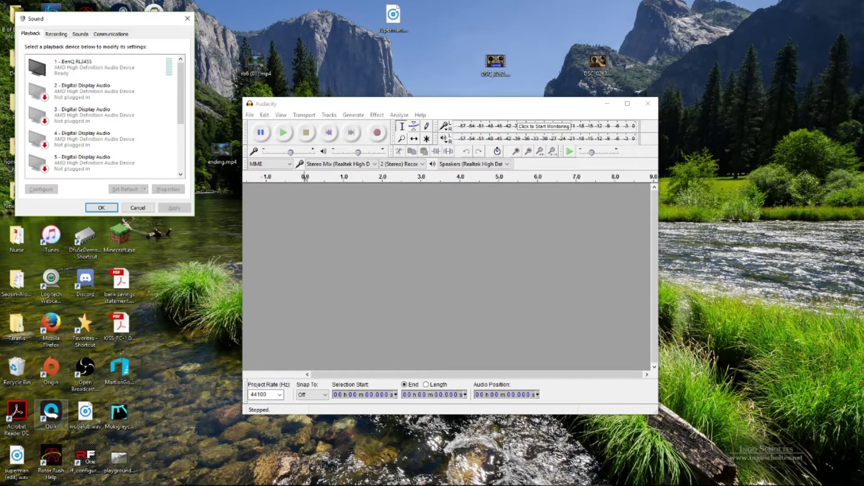
key(ctrl+Tab)
key(Down)
key(Down)
key(Down)
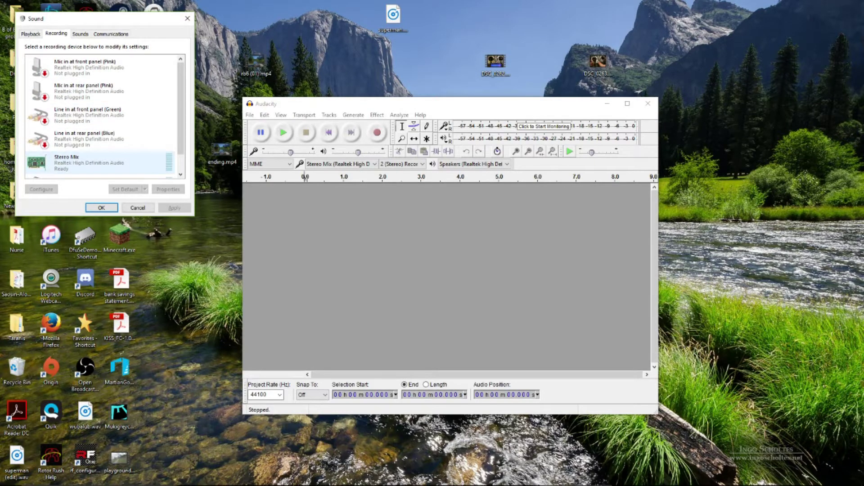
key(space)
Set Stereo Mix device usage to enabled and close the Sound settings.
key(alt+p)
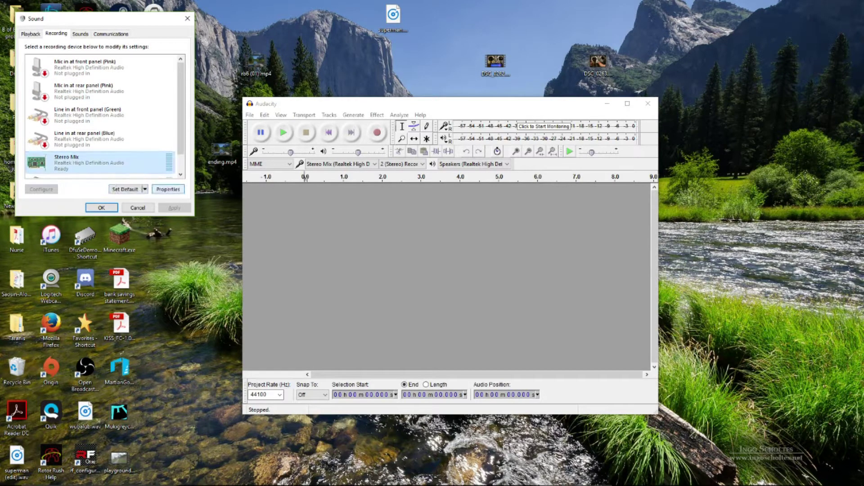
key(alt+Down)
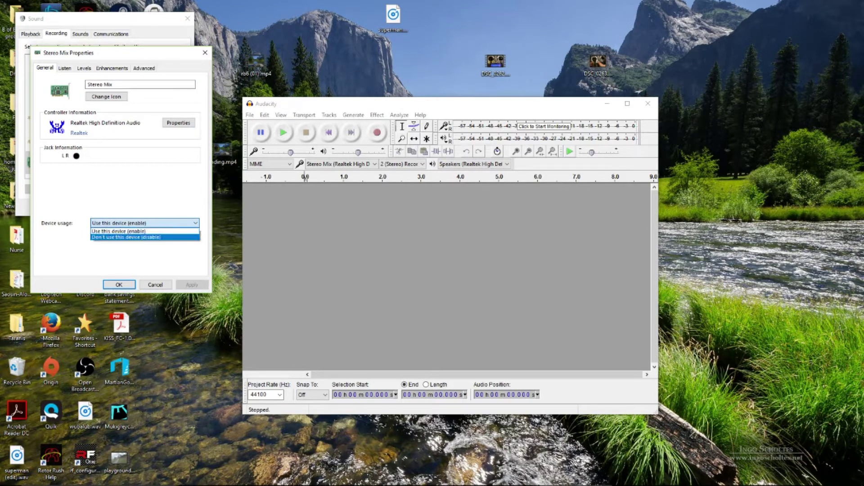
key(Up)
key(Return)
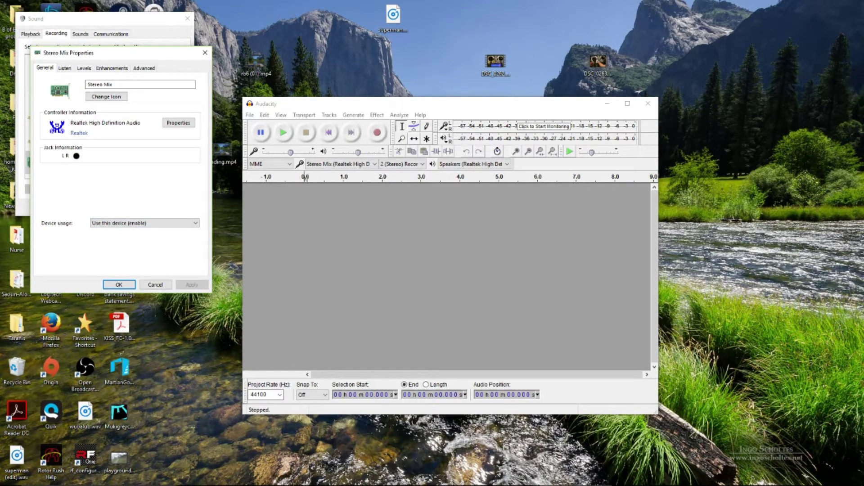
key(Return)
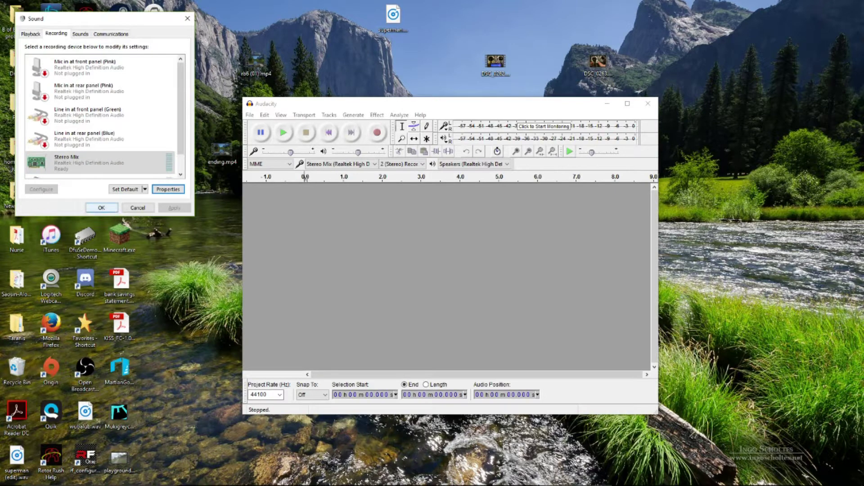
key(Return)
key(Tab)
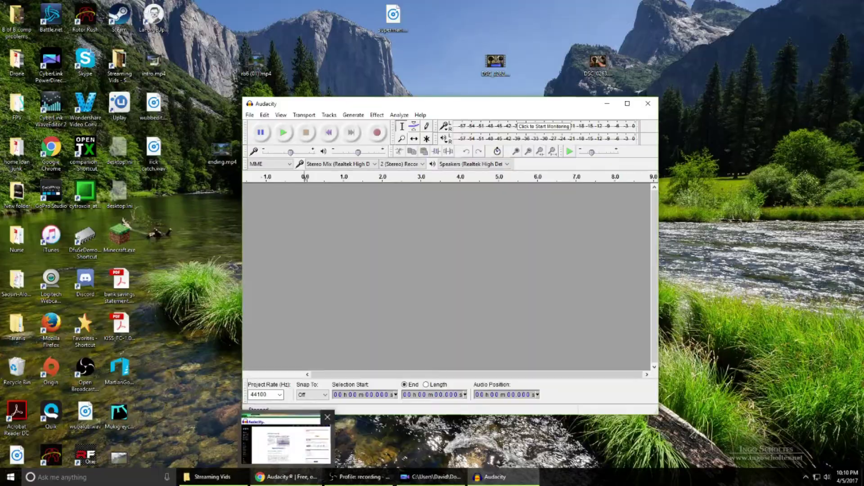
Bring Chrome forward on the 'Wubba Lubba Dub Dub Compilation Shortened Version' YouTube tab.
click(288, 477)
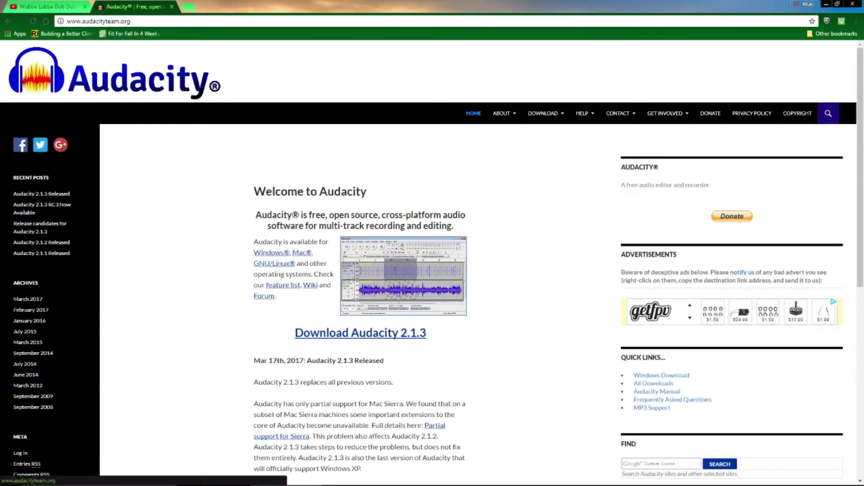
click(47, 7)
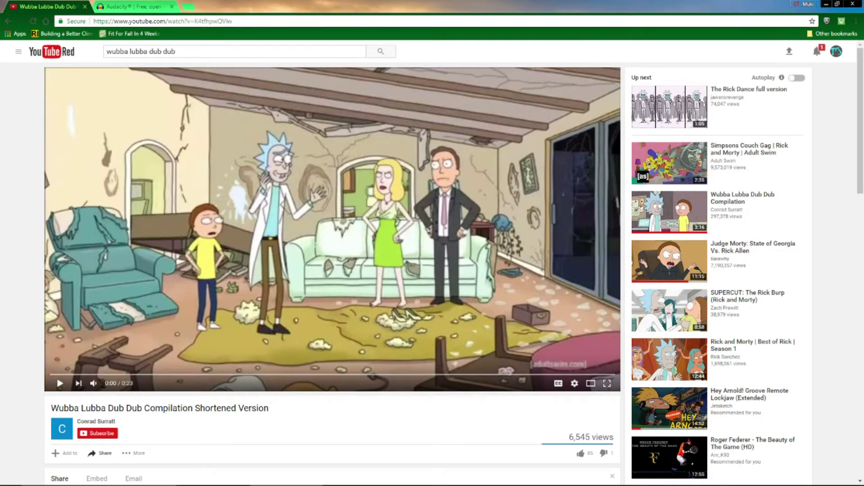
Play the YouTube video and record about 12 seconds of its audio in Audacity.
key(space)
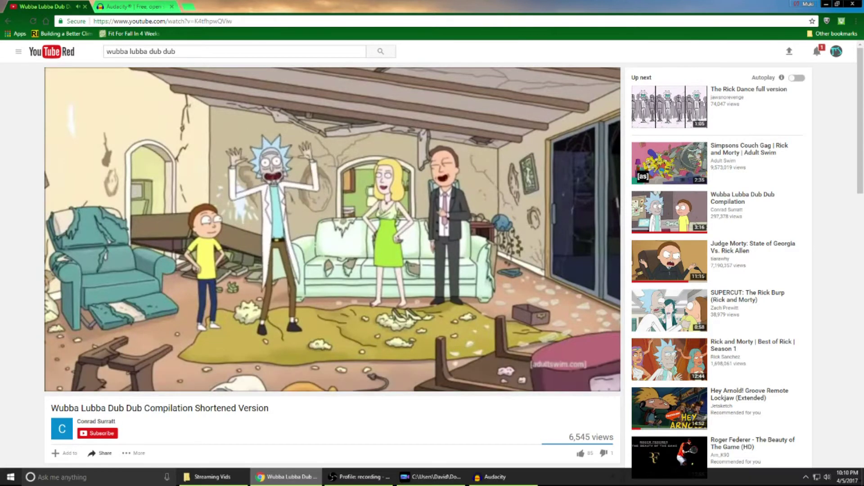
click(493, 477)
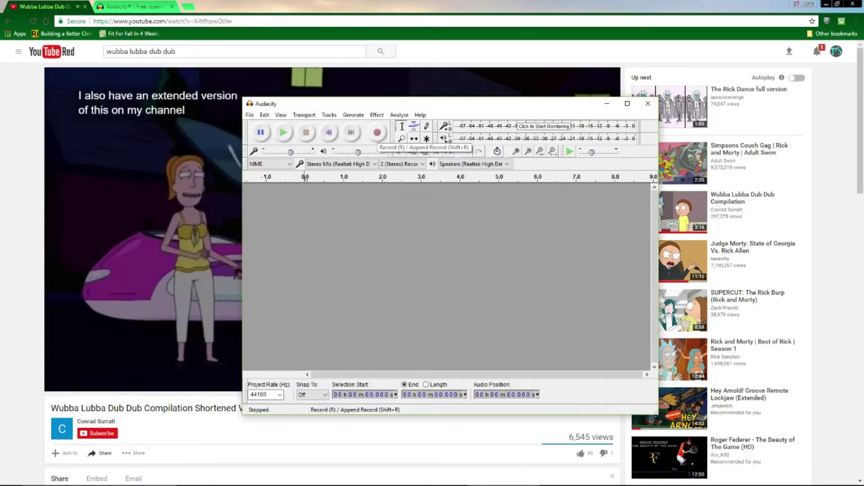
click(377, 132)
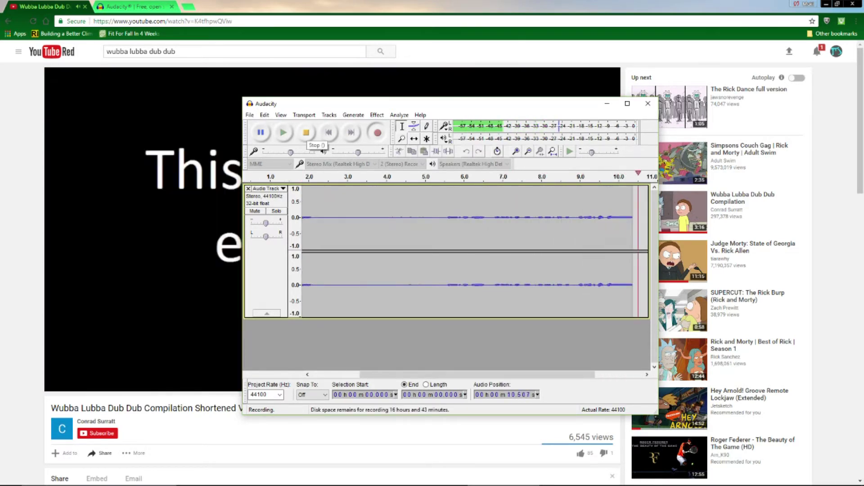
key(space)
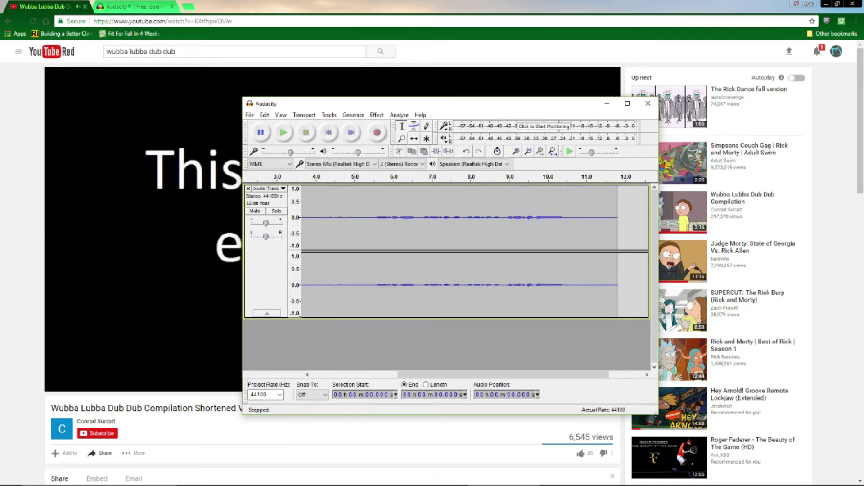
key(alt+Tab)
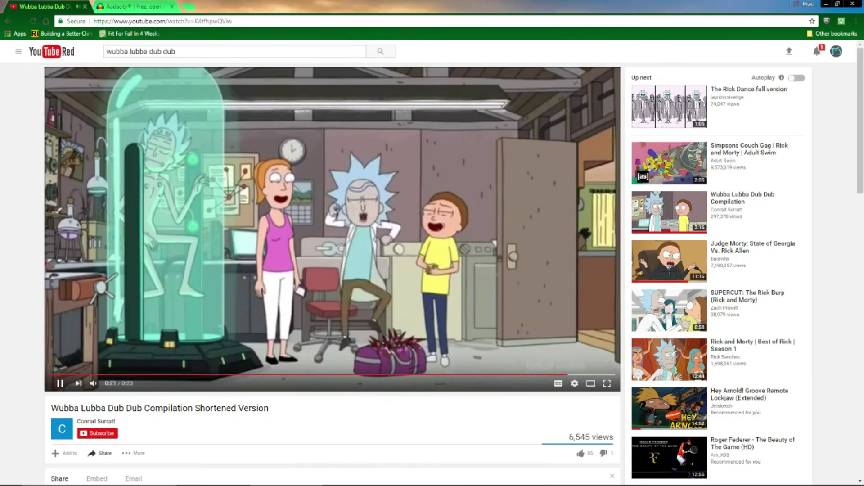
key(space)
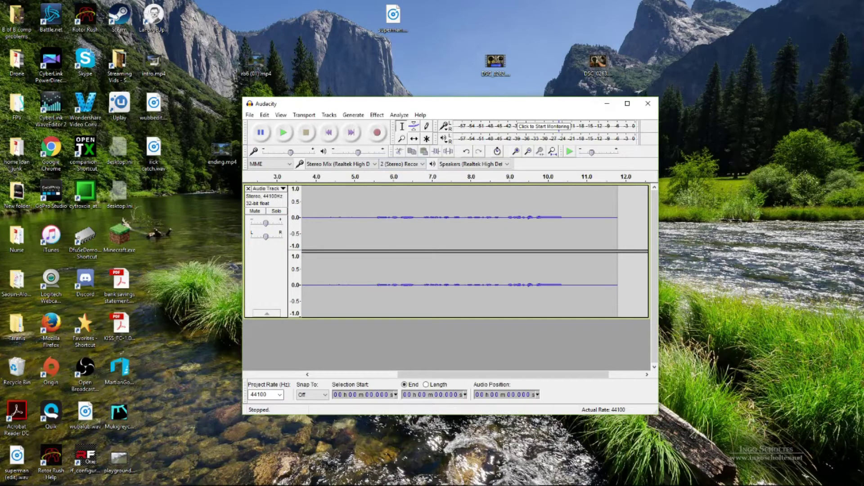
Play back the roughly 12-second stereo recording in Audacity.
click(283, 133)
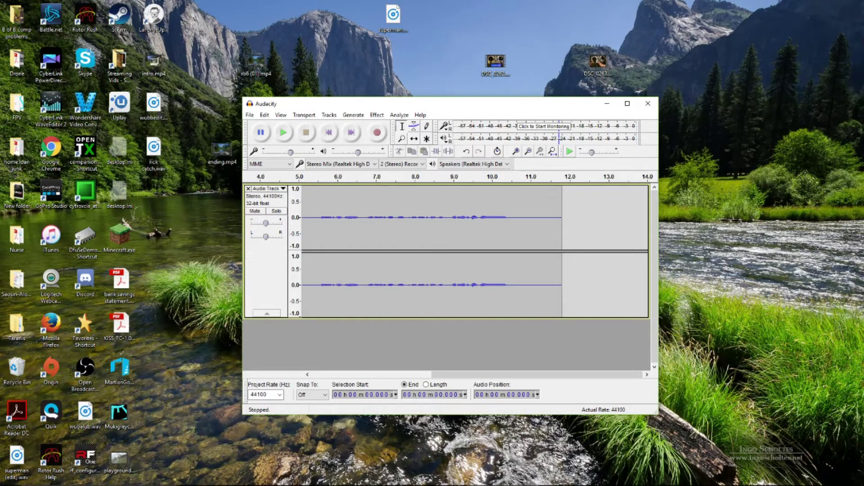
Select 0 to 8.85 seconds, delete it, and play the remaining 3-second clip.
mouse_move(451, 103)
mouse_down()
mouse_move(498, 89)
mouse_move(452, 103)
mouse_up()
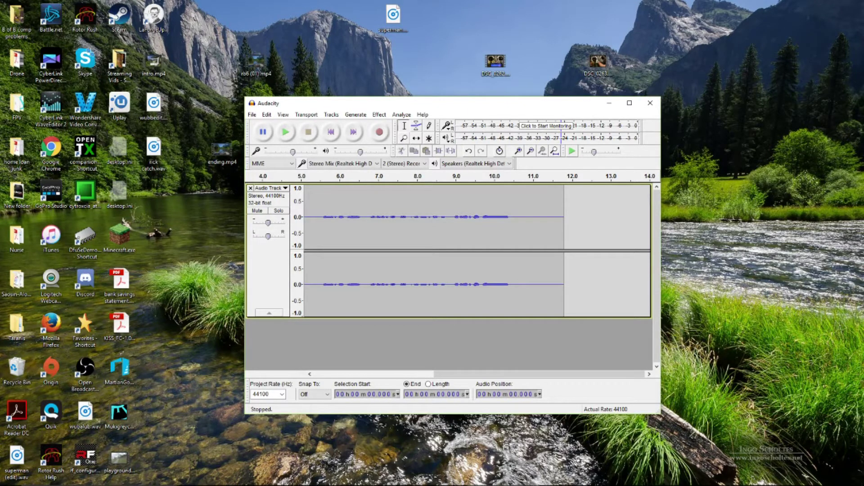
click(450, 217)
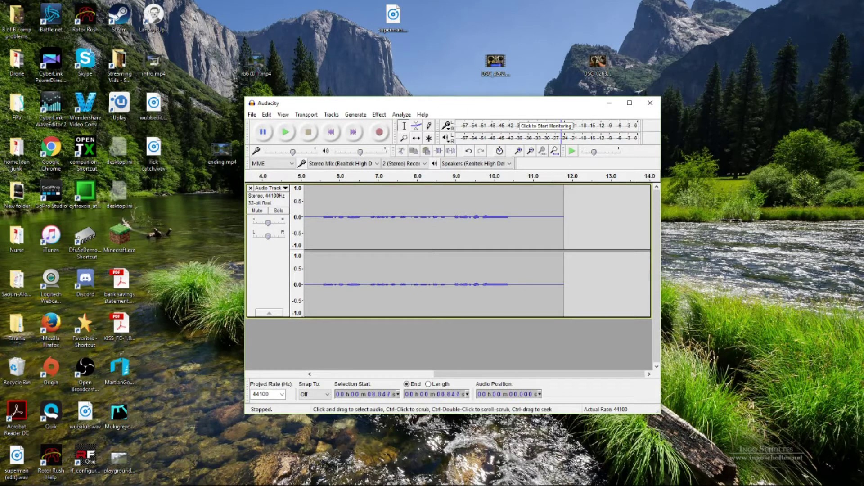
key(space)
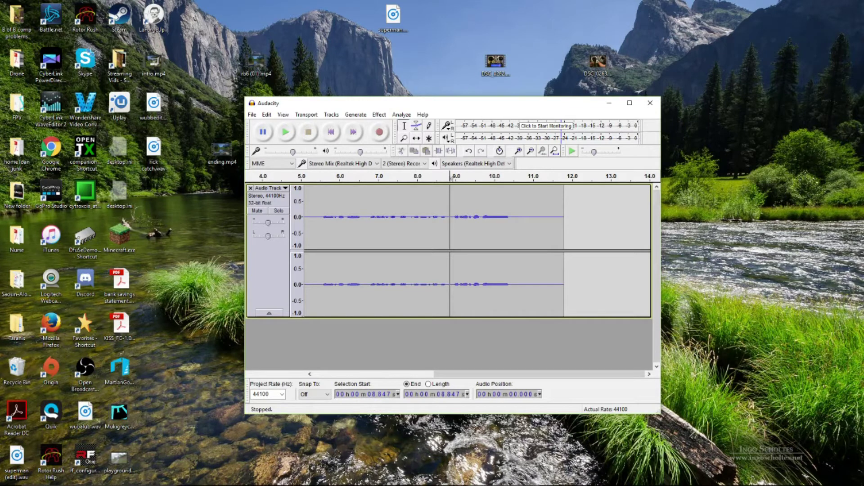
click(387, 394)
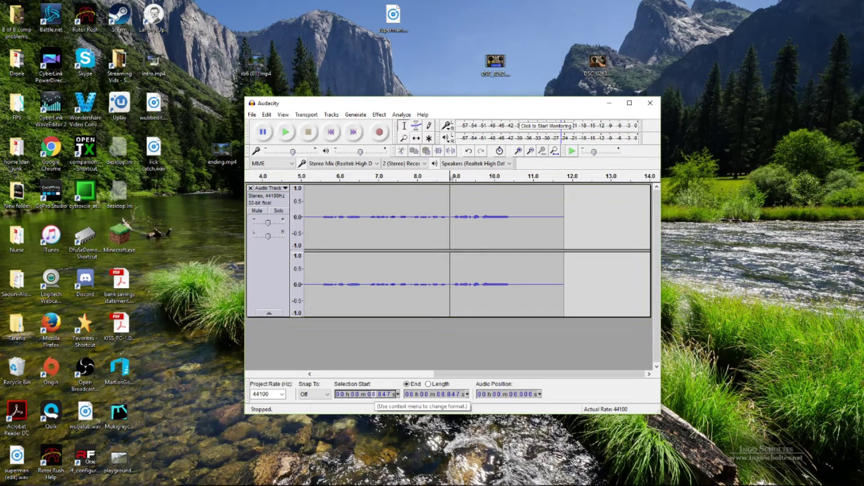
text(0)
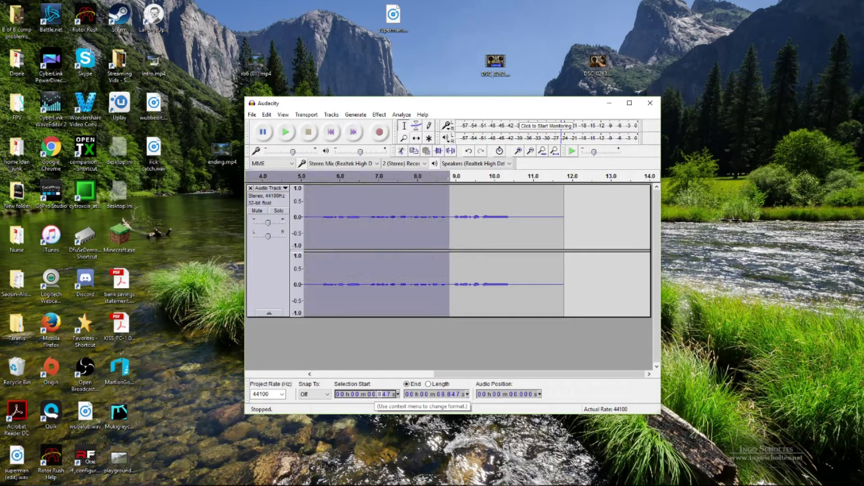
text(0.00)
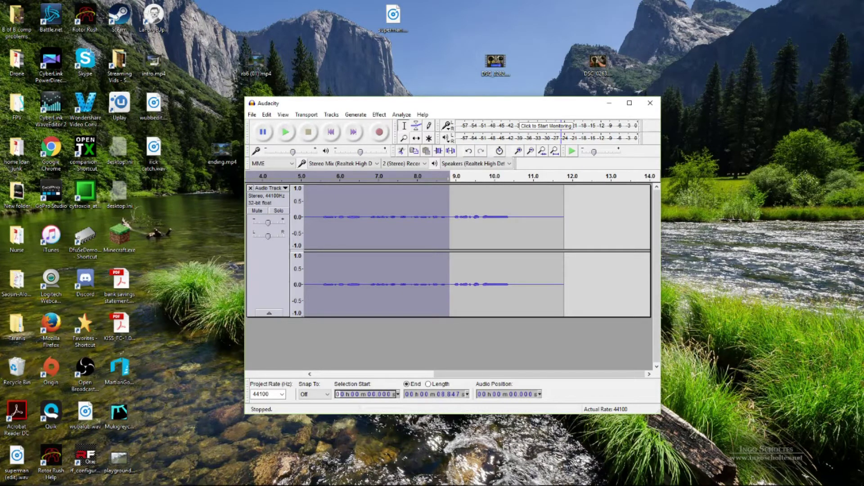
key(ctrl+3)
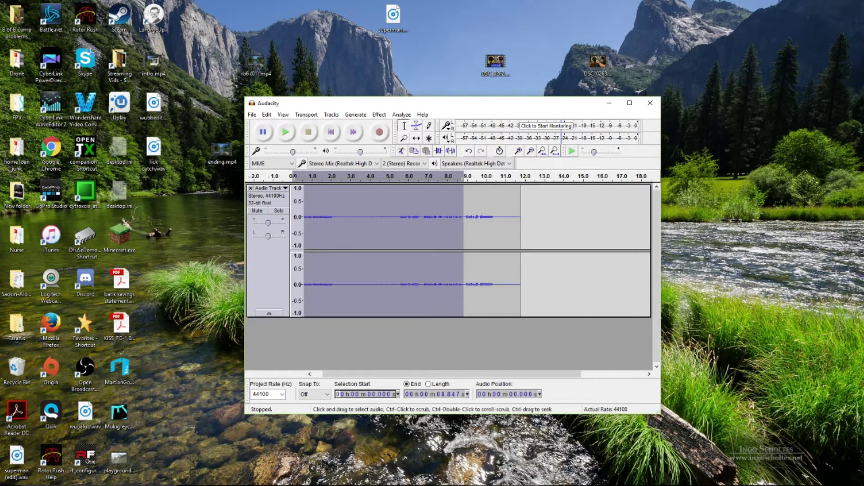
click(401, 151)
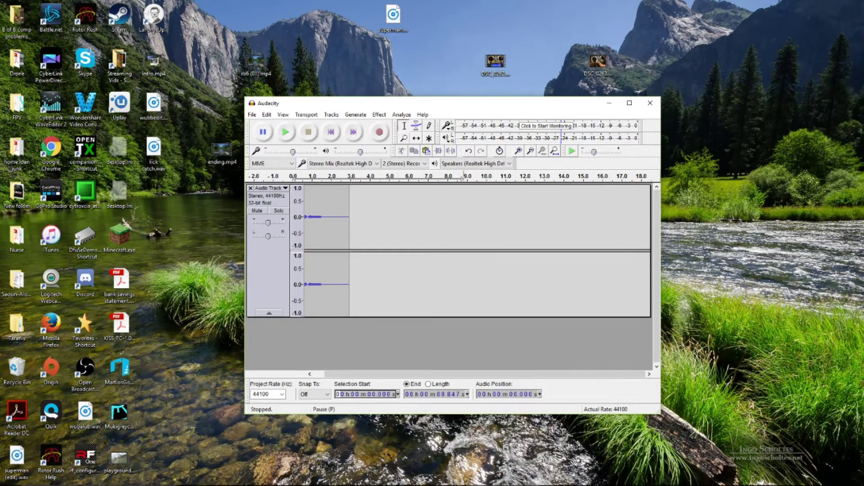
click(285, 132)
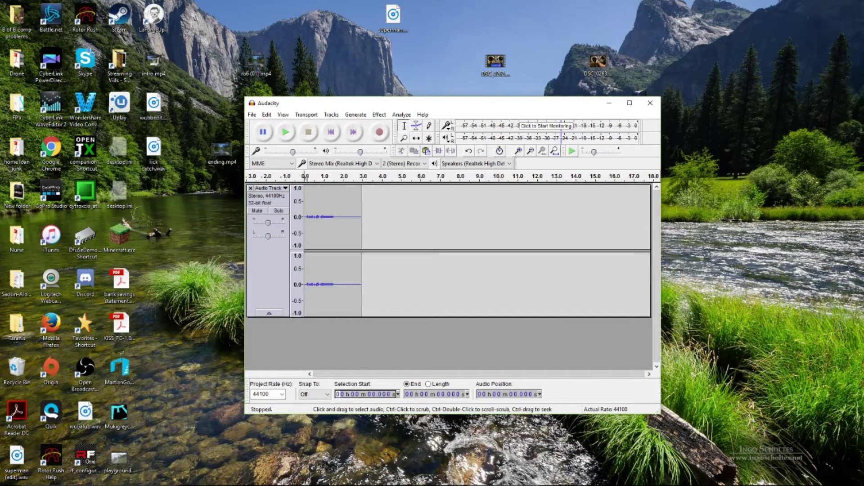
Select the whole track and apply Tracks > Stereo Track to Mono.
click(403, 163)
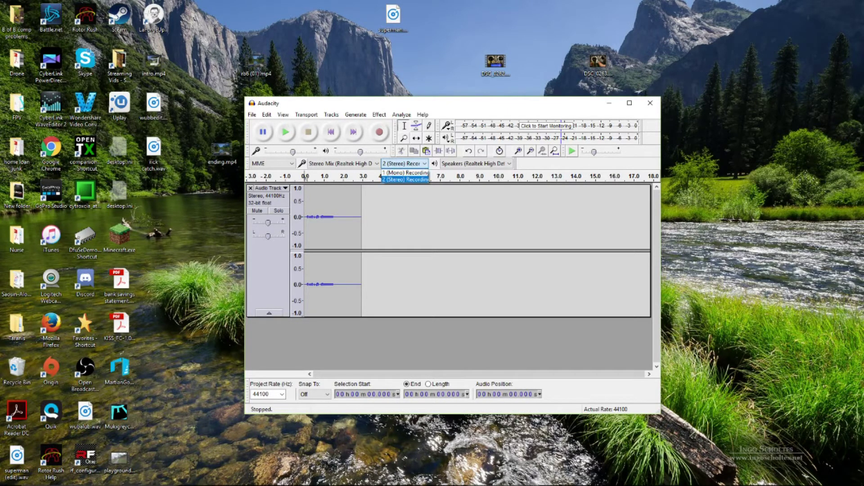
click(405, 179)
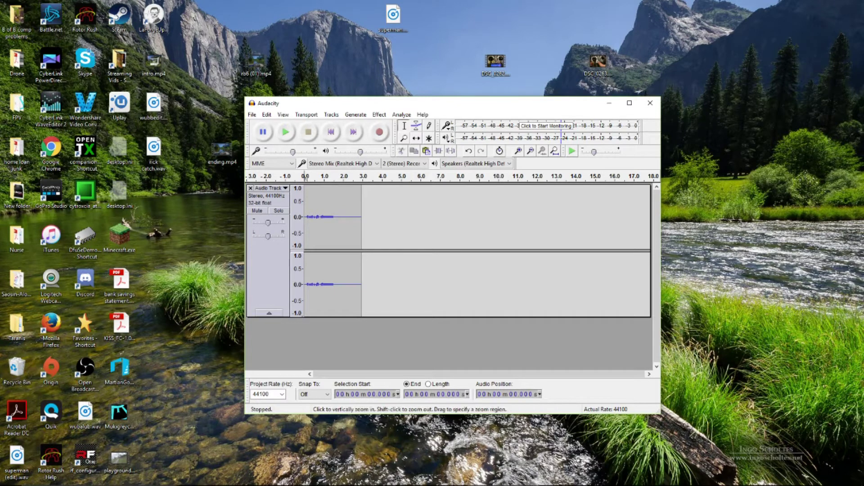
key(ctrl+a)
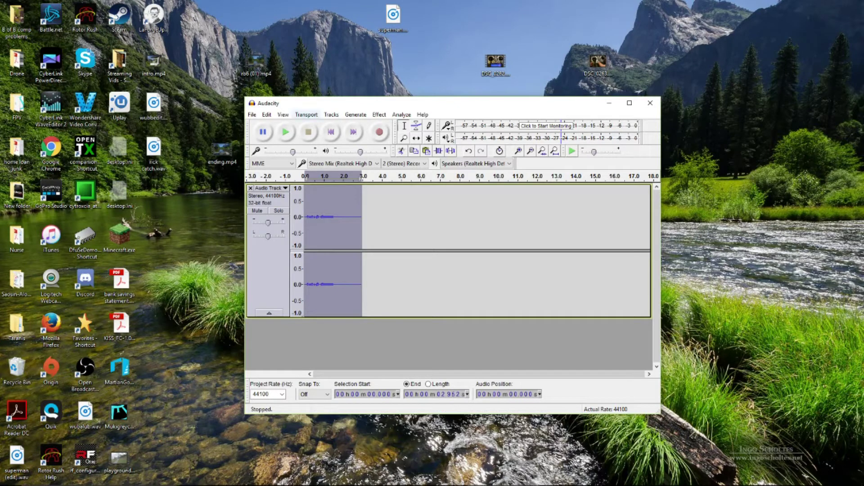
click(331, 114)
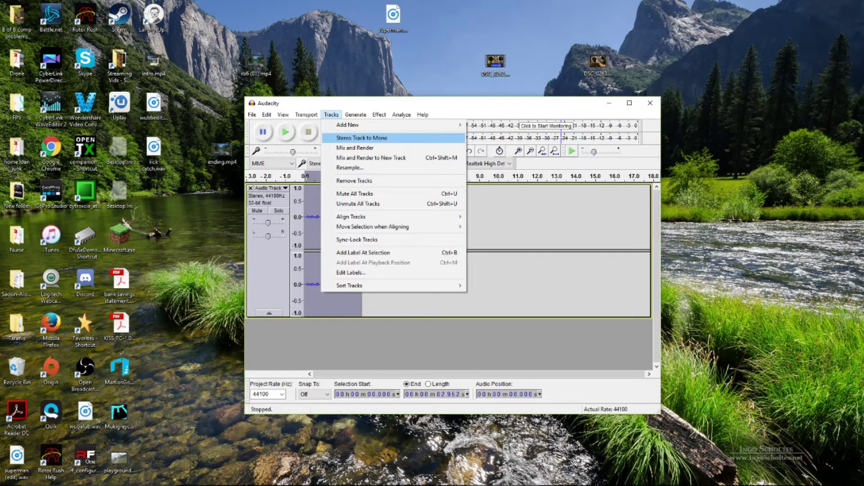
click(361, 138)
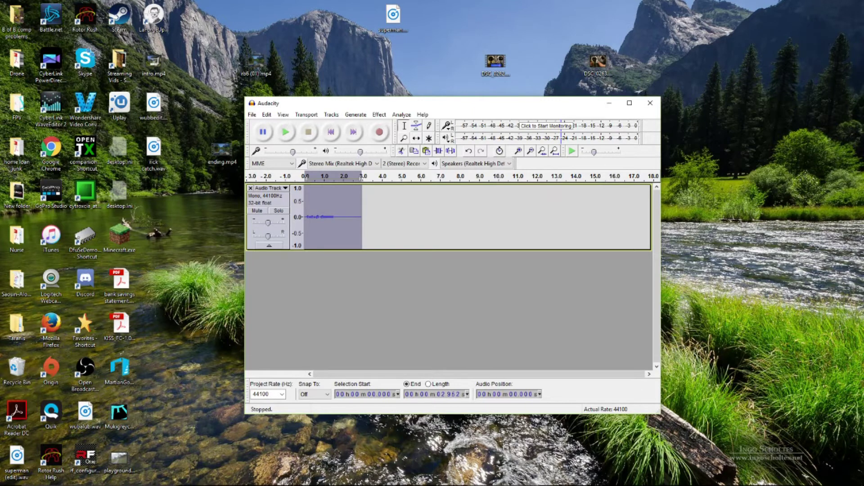
Set the project rate to 32000 Hz and export the selection as wubbalubba.wav without metadata.
click(282, 395)
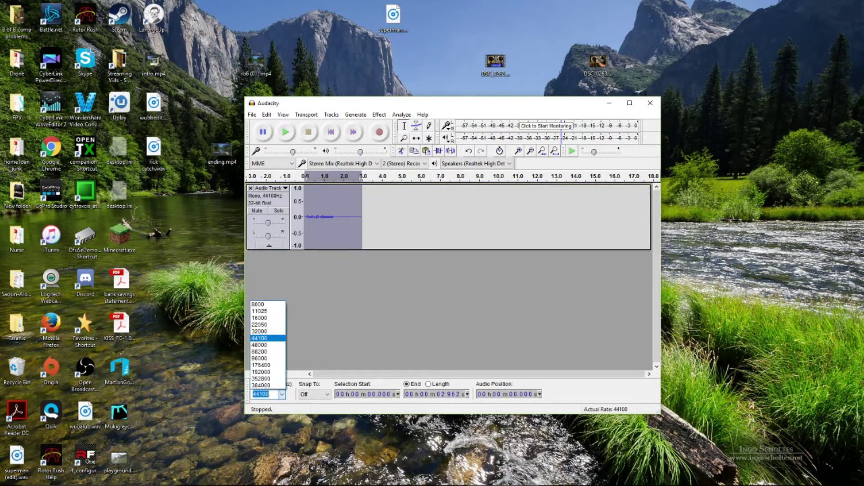
click(259, 332)
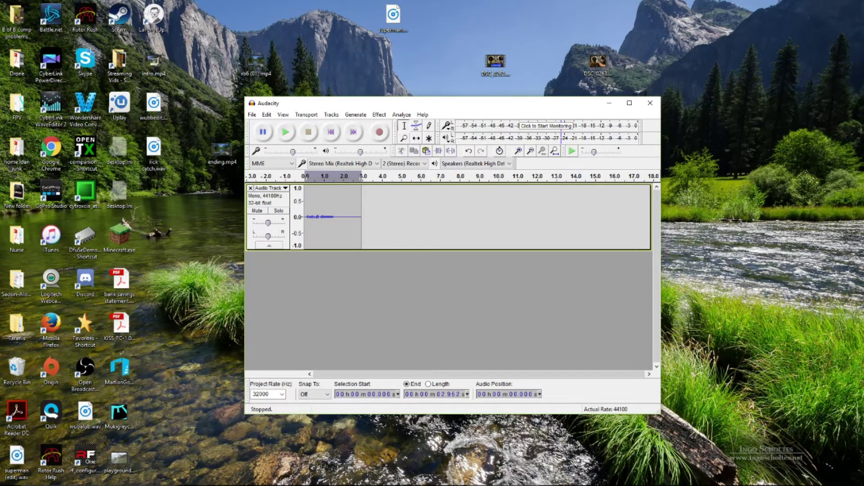
click(252, 114)
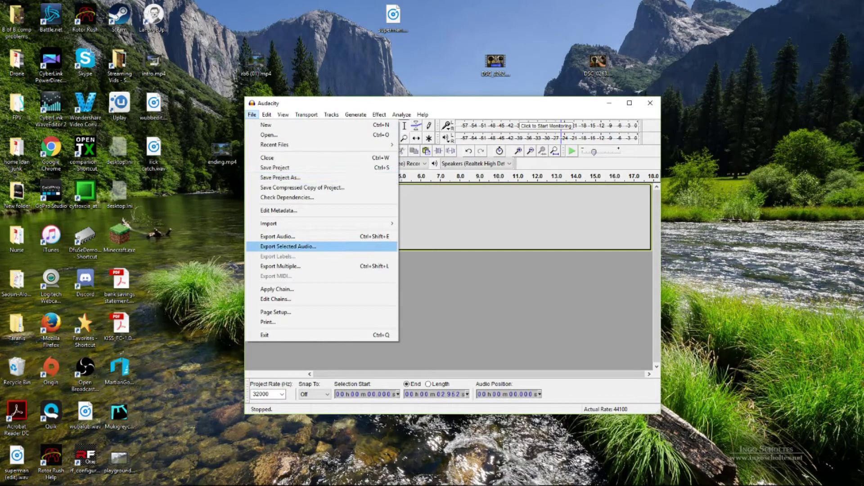
key(Return)
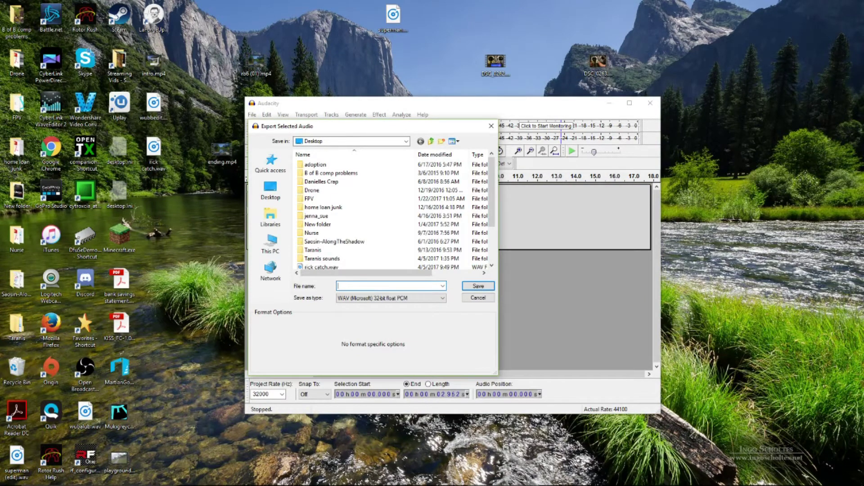
text(wu)
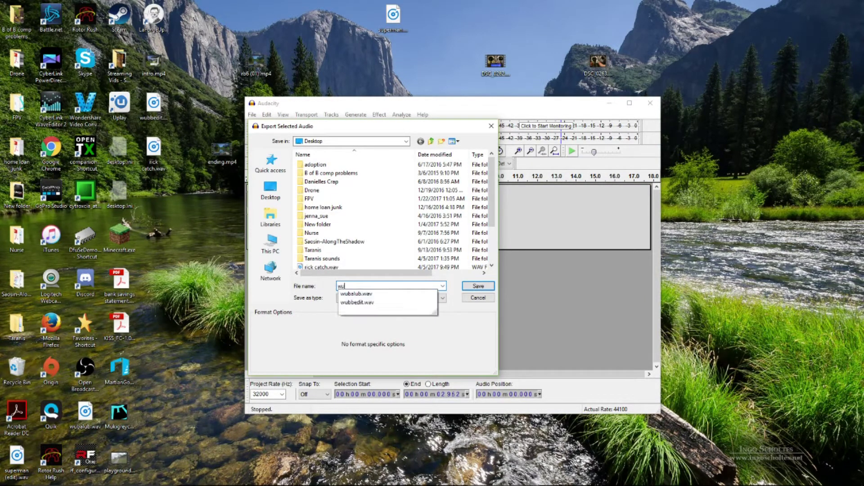
text(bba)
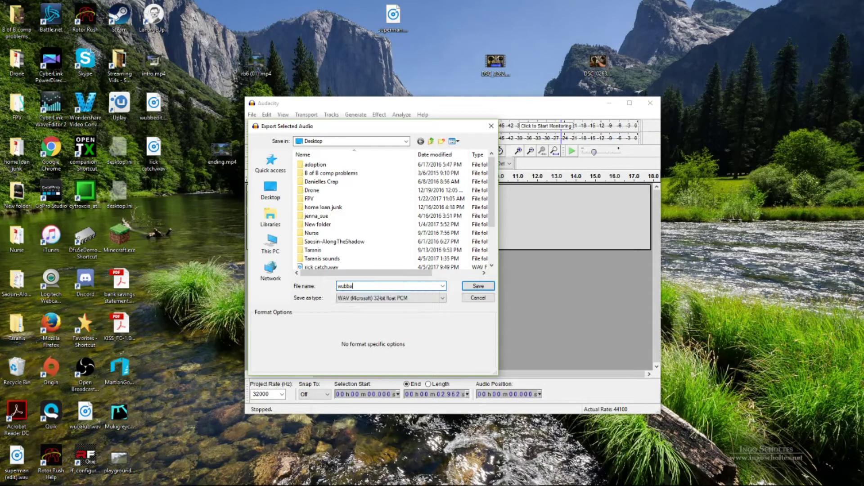
text(lubba)
text(.wav)
key(Return)
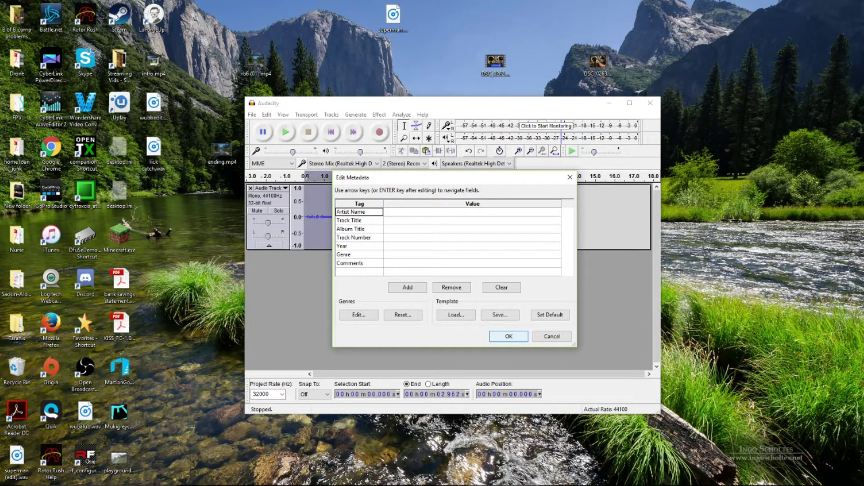
key(Return)
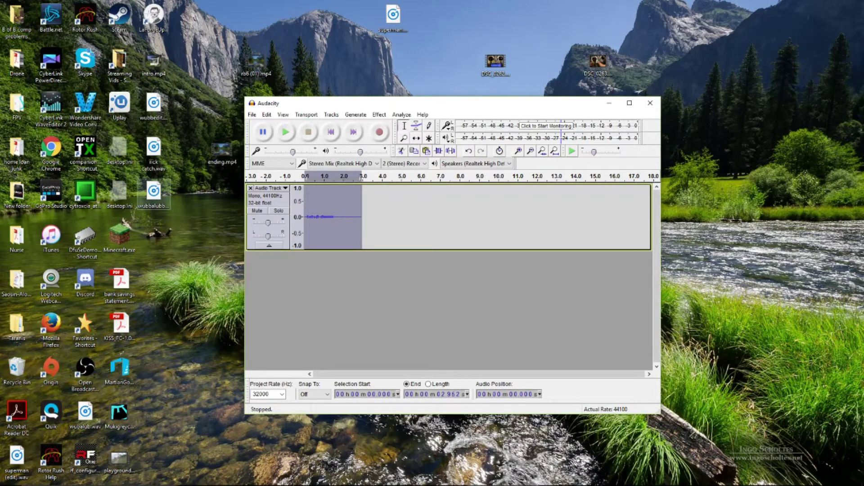
double_click(154, 193)
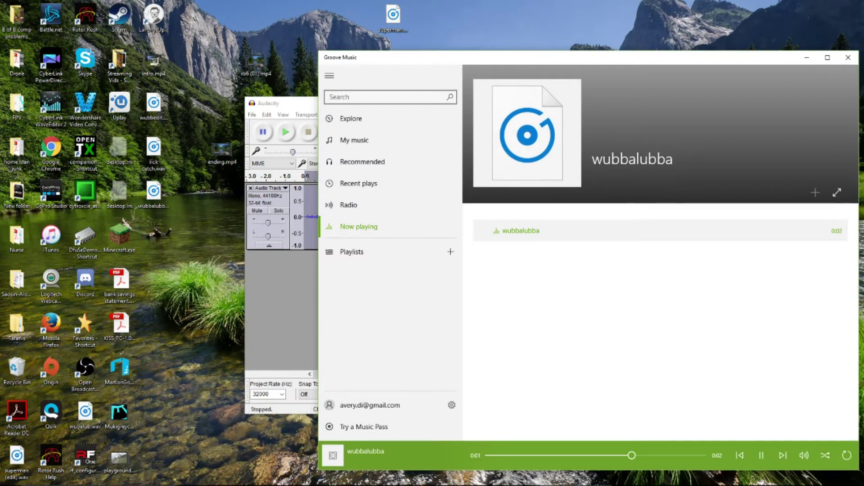
click(848, 58)
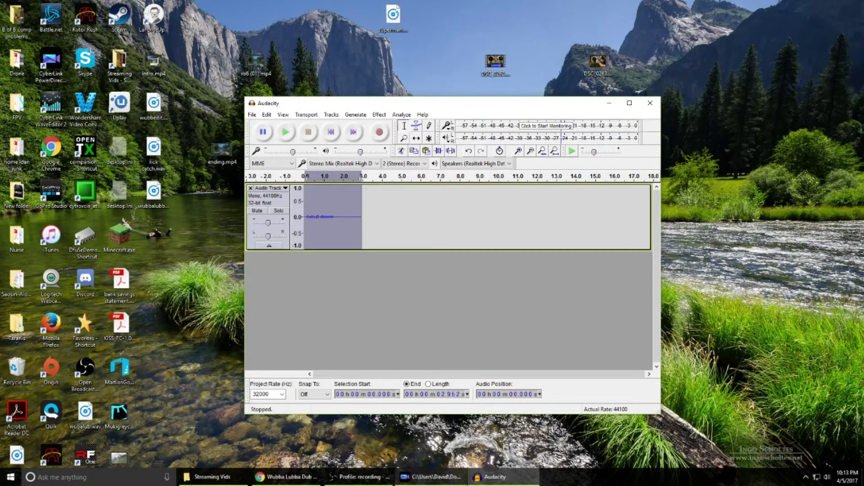
Switch from Audacity to File Explorer showing the TARANIS (F:) drive with EEPROM.BIN and FIRMWARE.BIN.
key(alt+Tab)
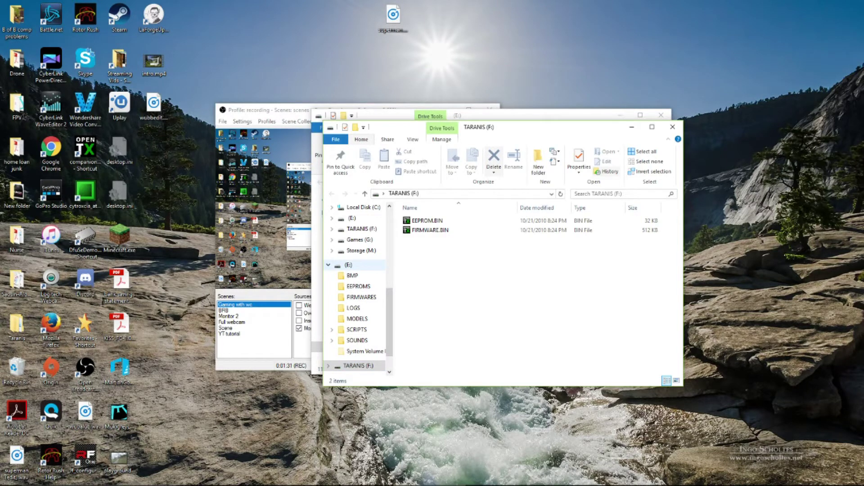
Browse to the SOUNDS\en folder on the (E:) drive.
click(348, 265)
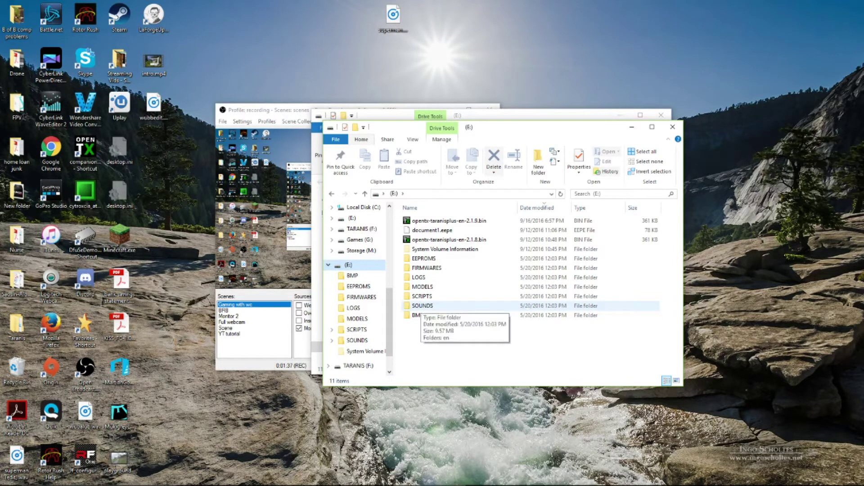
double_click(423, 306)
double_click(415, 221)
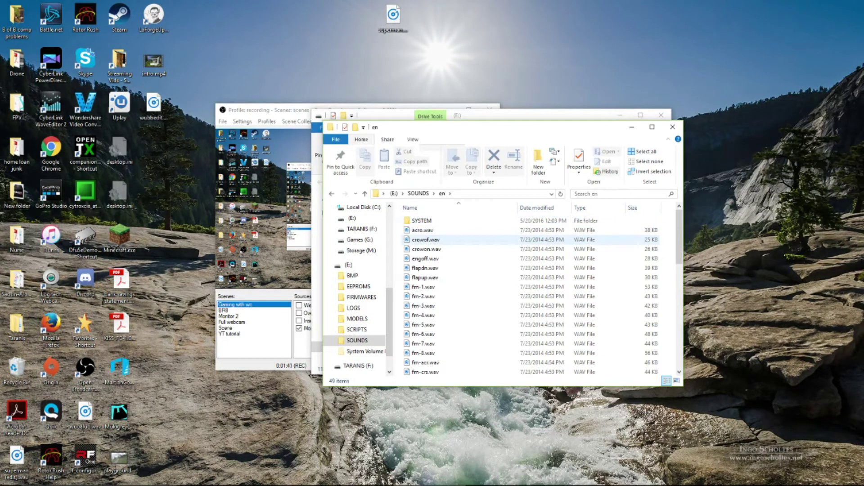
scroll(426, 276, down, 7)
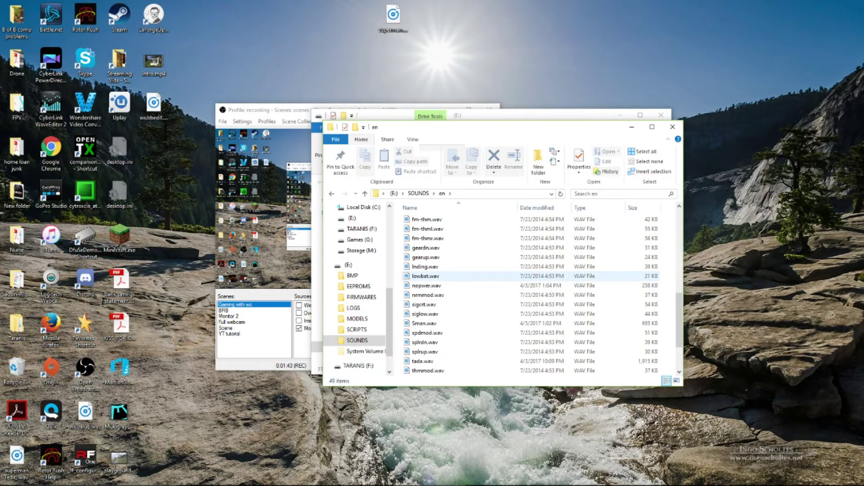
scroll(426, 276, down, 2)
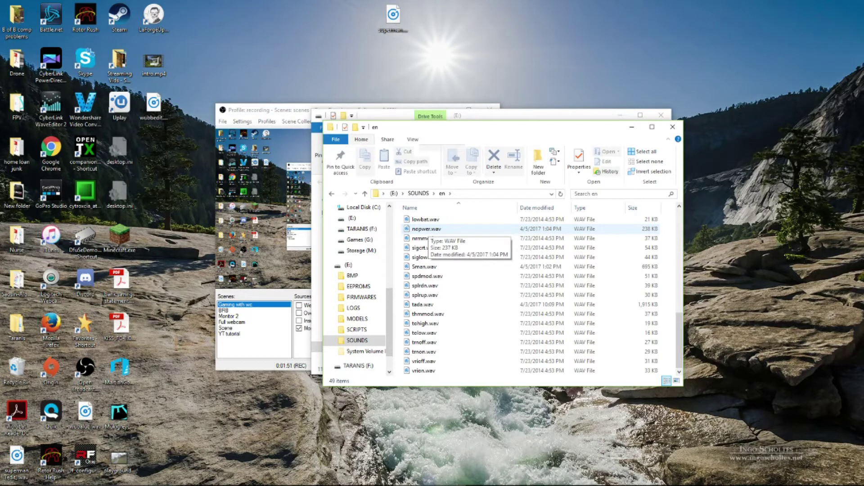
Play the existing nopwer.wav in Groove Music, then close the player.
click(426, 228)
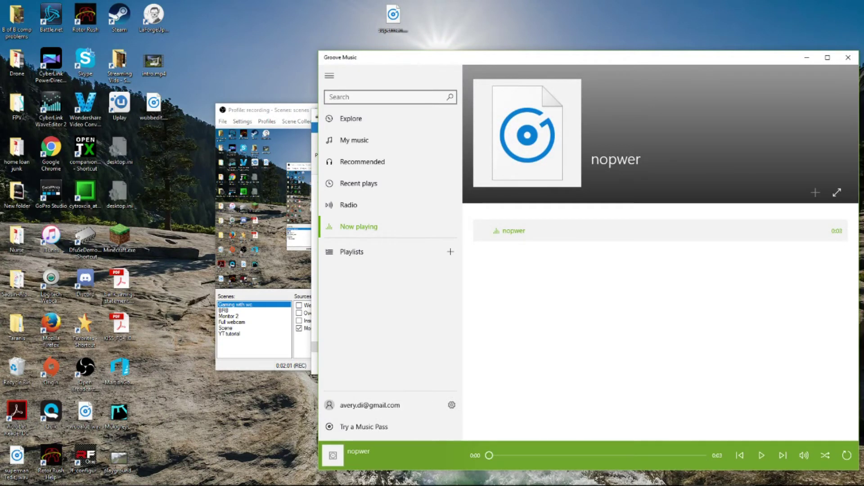
click(848, 57)
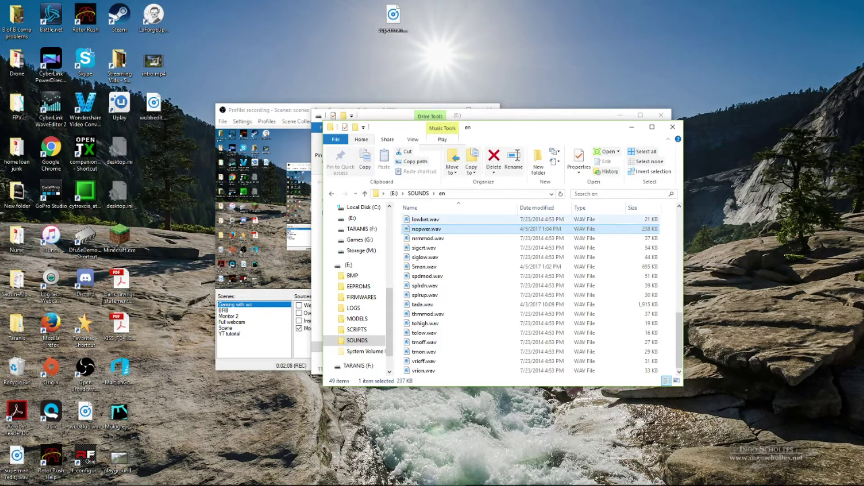
scroll(433, 286, up, 4)
scroll(451, 284, up, 7)
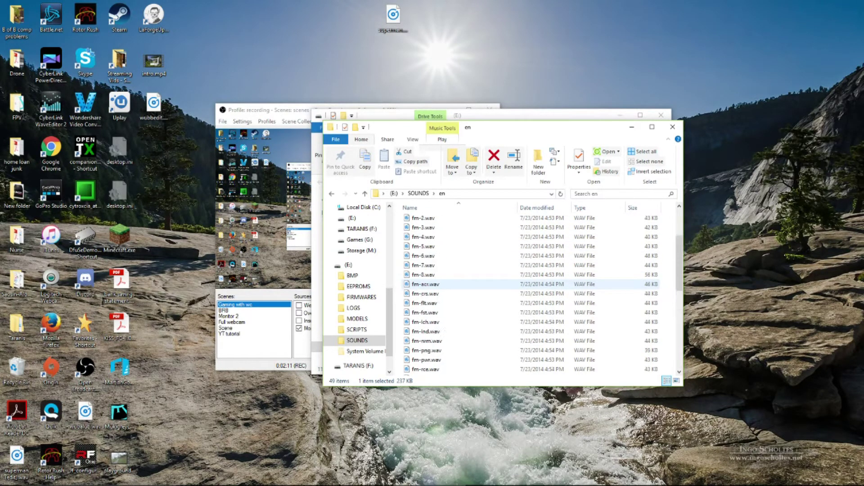
Enter the SYSTEM folder and play the existing tada.wav in Groove Music, then close it.
double_click(422, 221)
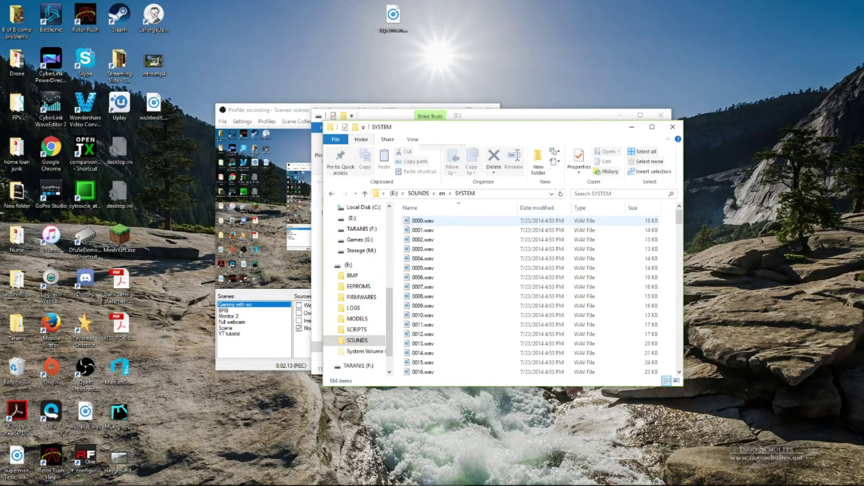
scroll(450, 295, down, 5)
scroll(450, 295, down, 20)
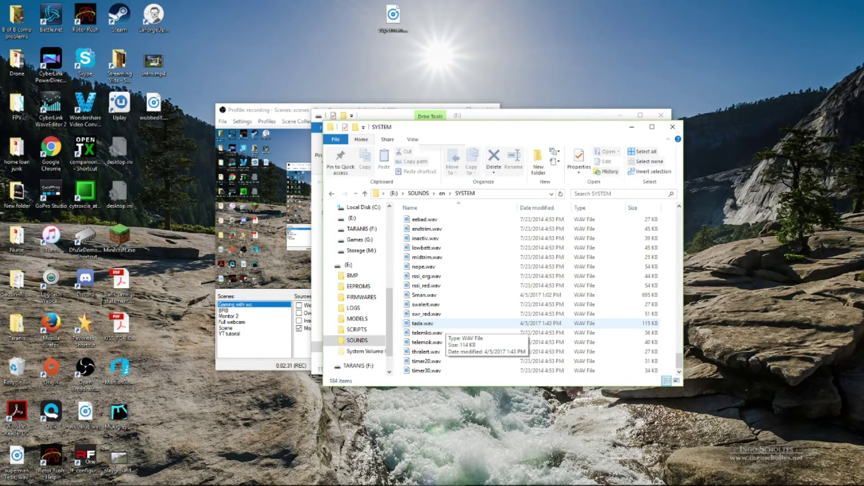
double_click(441, 325)
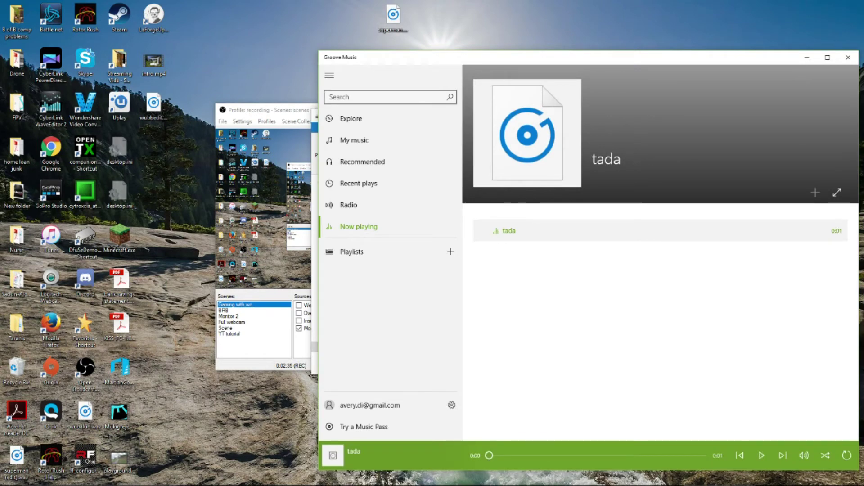
click(848, 58)
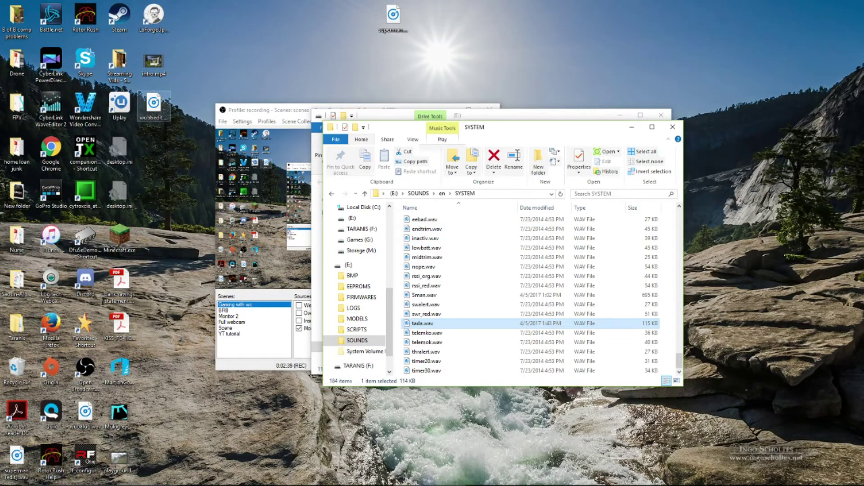
Copy wubbedit.wav from the desktop into SYSTEM and rename the old tada.wav to rick.wav.
drag(154, 106, 451, 276)
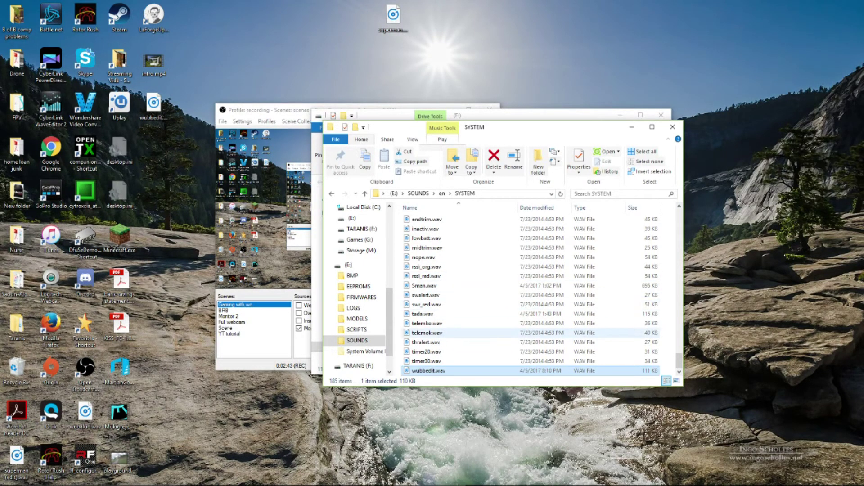
click(423, 314)
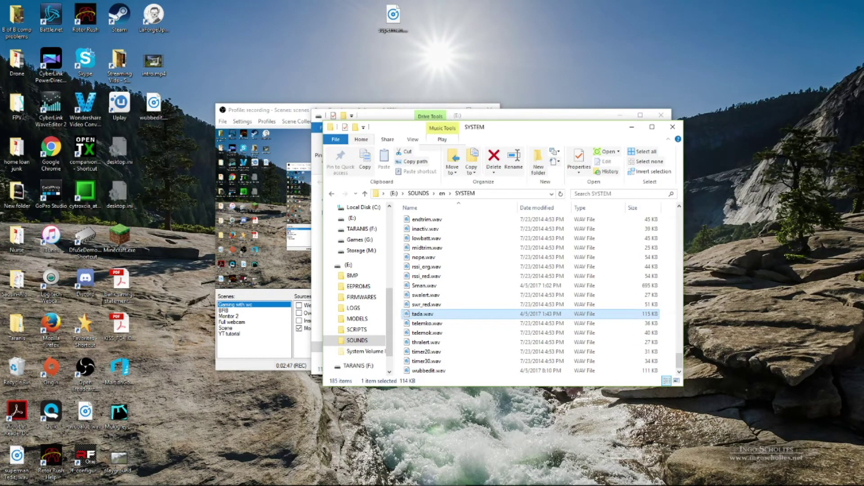
key(F2)
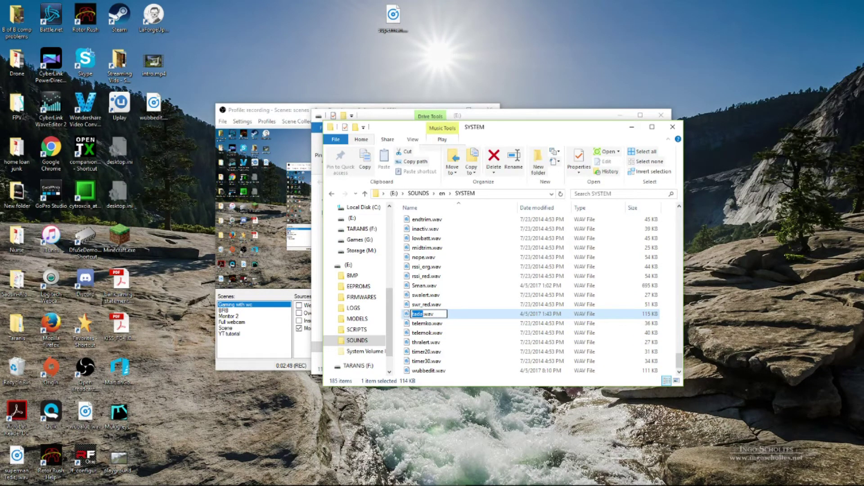
text(rick)
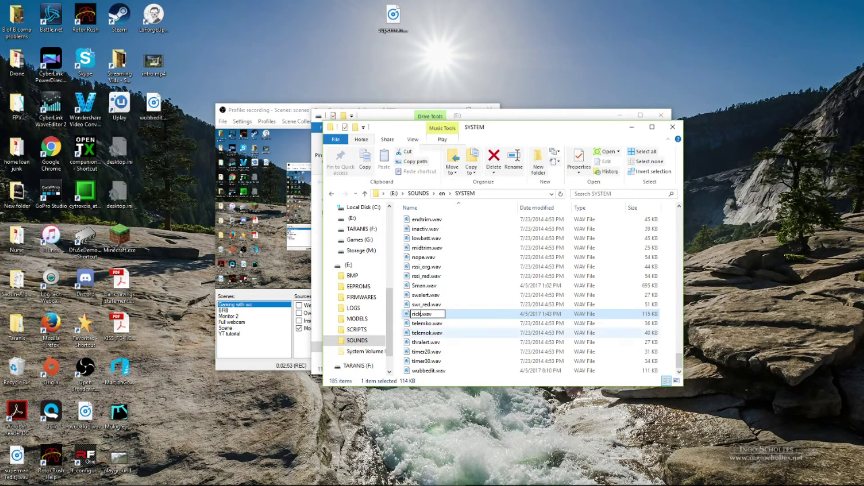
key(Return)
Rename the copied wubbedit.wav to tada.wav.
click(429, 371)
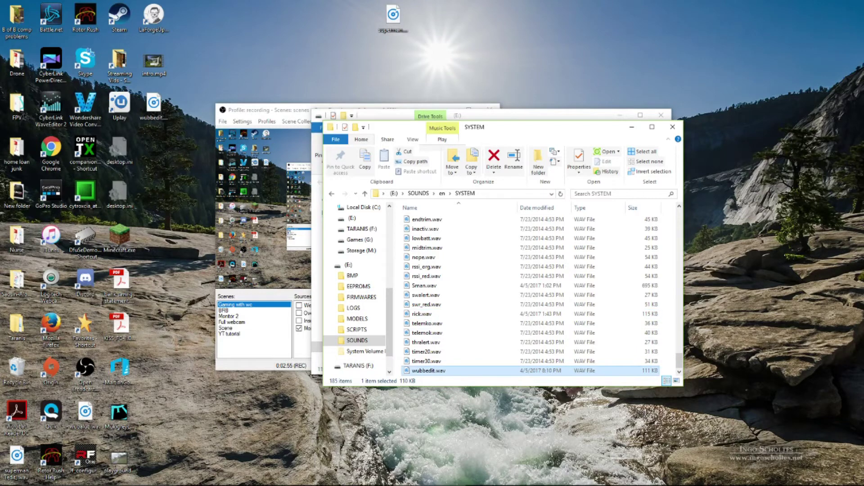
key(F2)
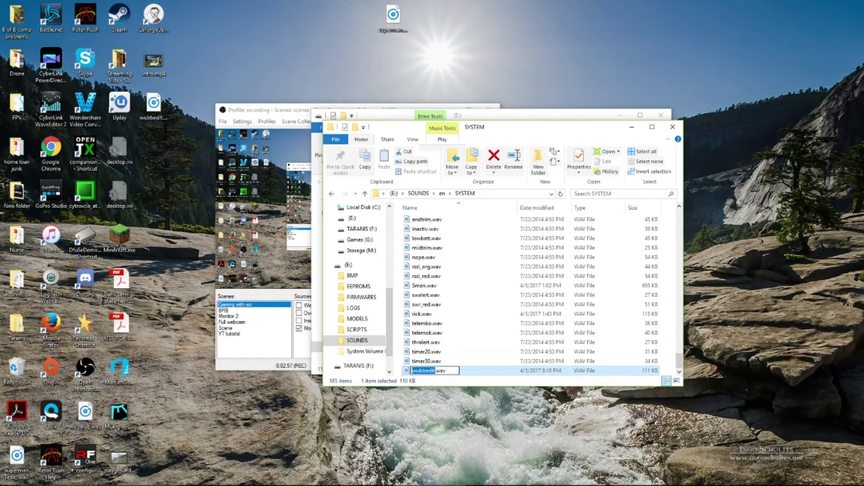
text(tada)
key(Return)
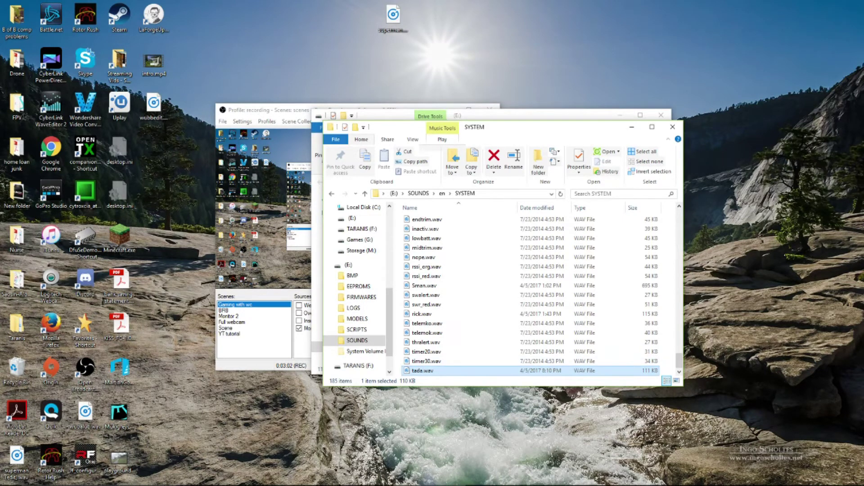